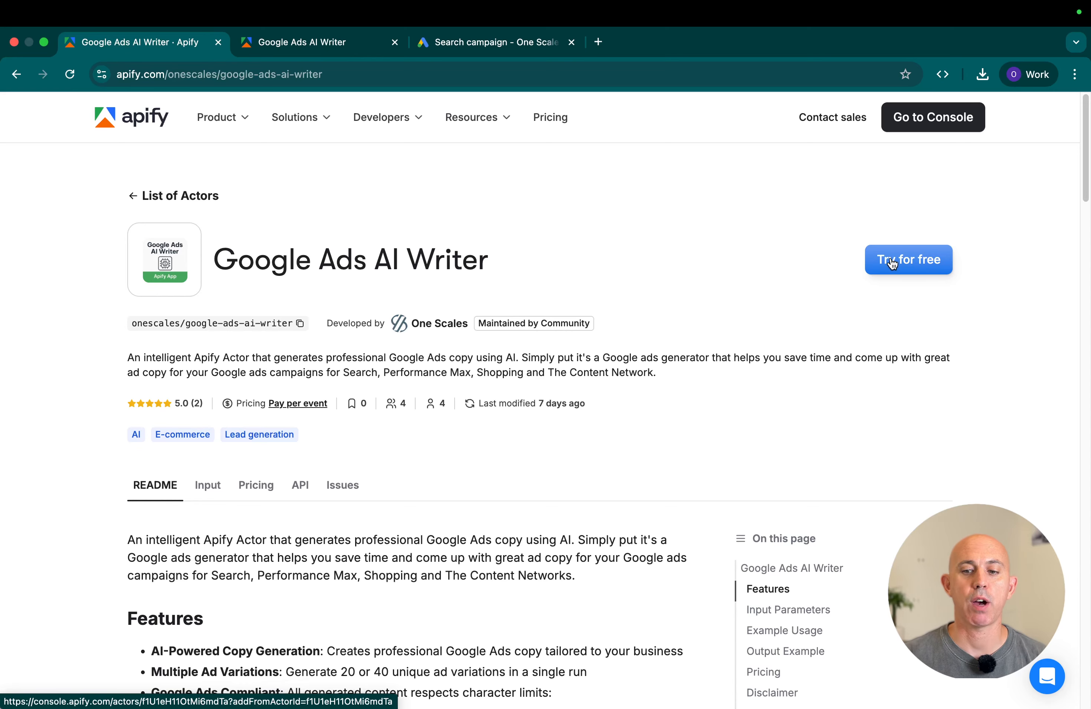
Step: Switch to the Google Ads AI Writer actor in the Apify console and review its business name, description, selling points and search terms inputs
left_click(336, 37)
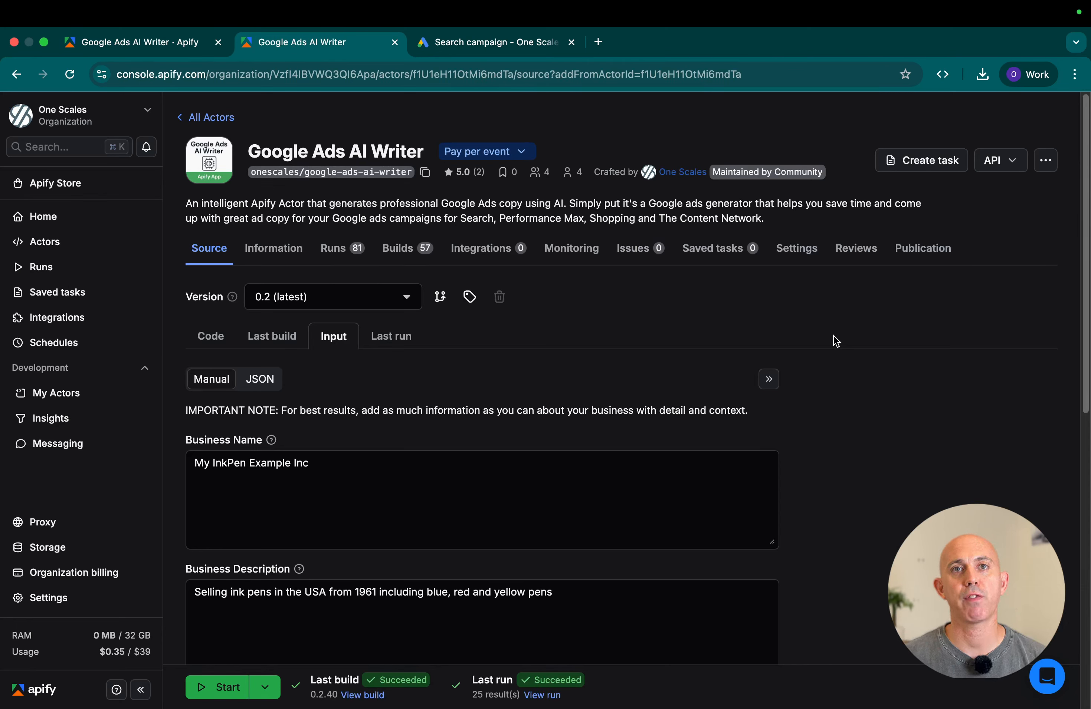
scroll(873, 408, "down", 4)
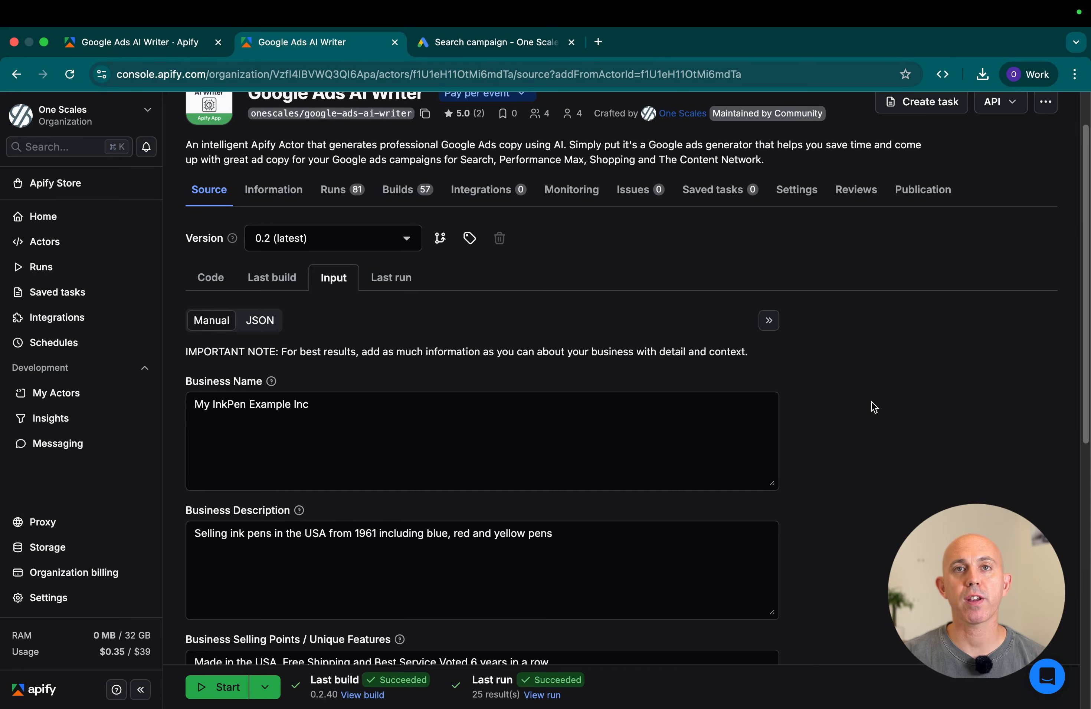
scroll(873, 408, "down", 1)
left_click(562, 275)
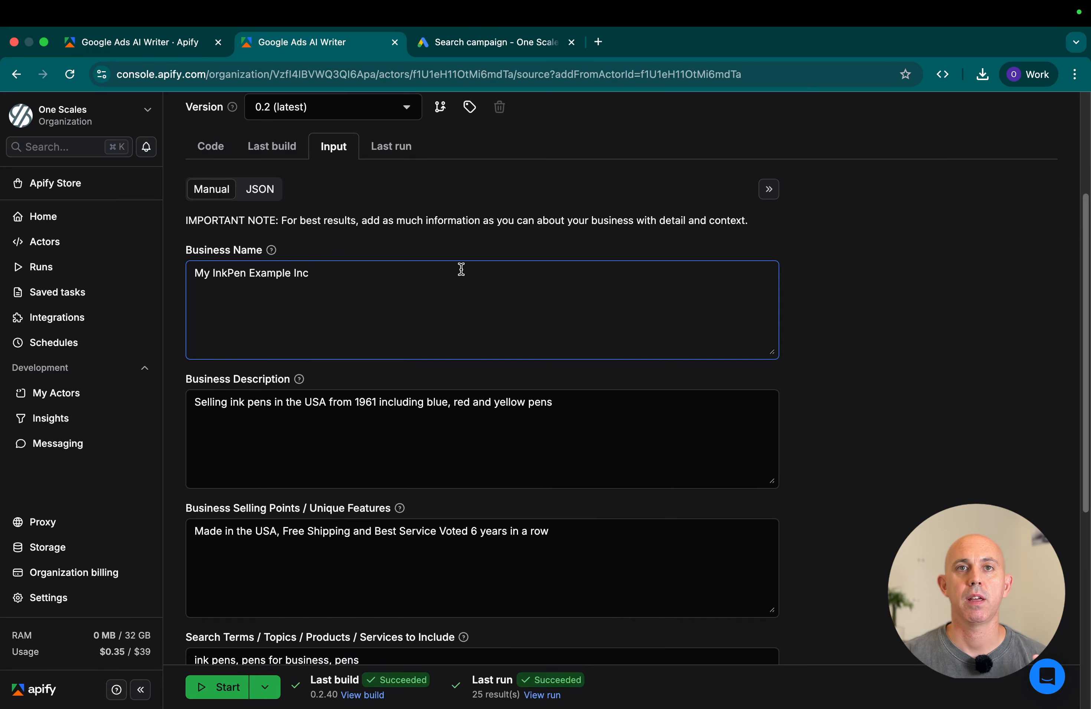
left_click(828, 294)
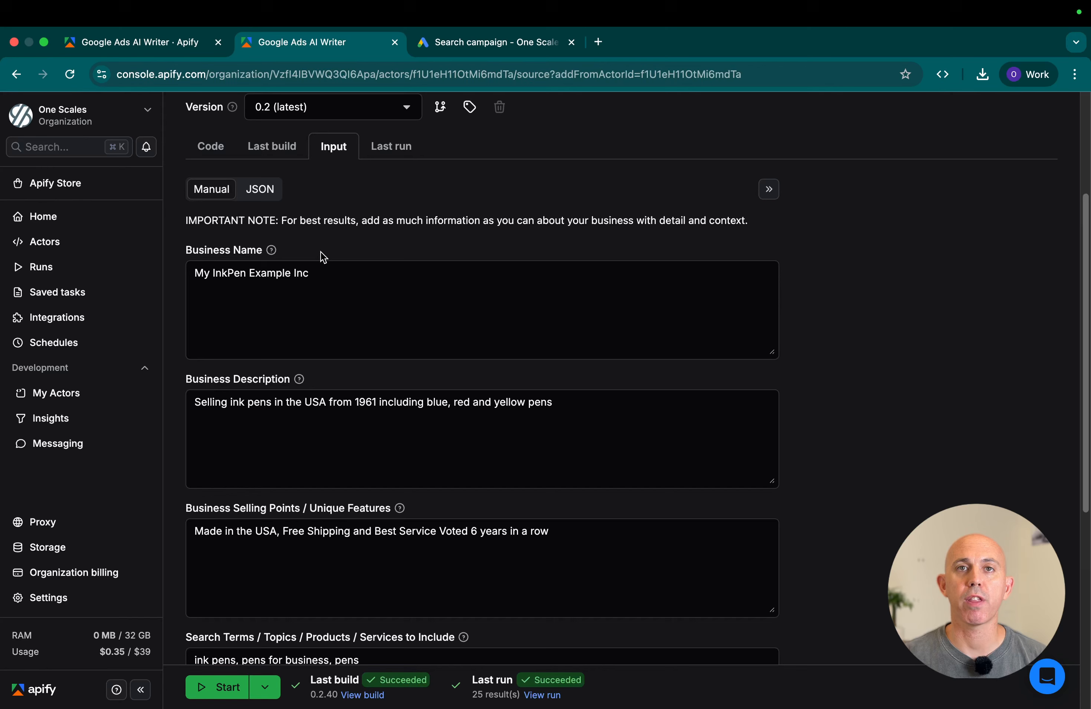
left_click_drag(358, 284, 171, 278)
scroll(402, 382, "down", 3)
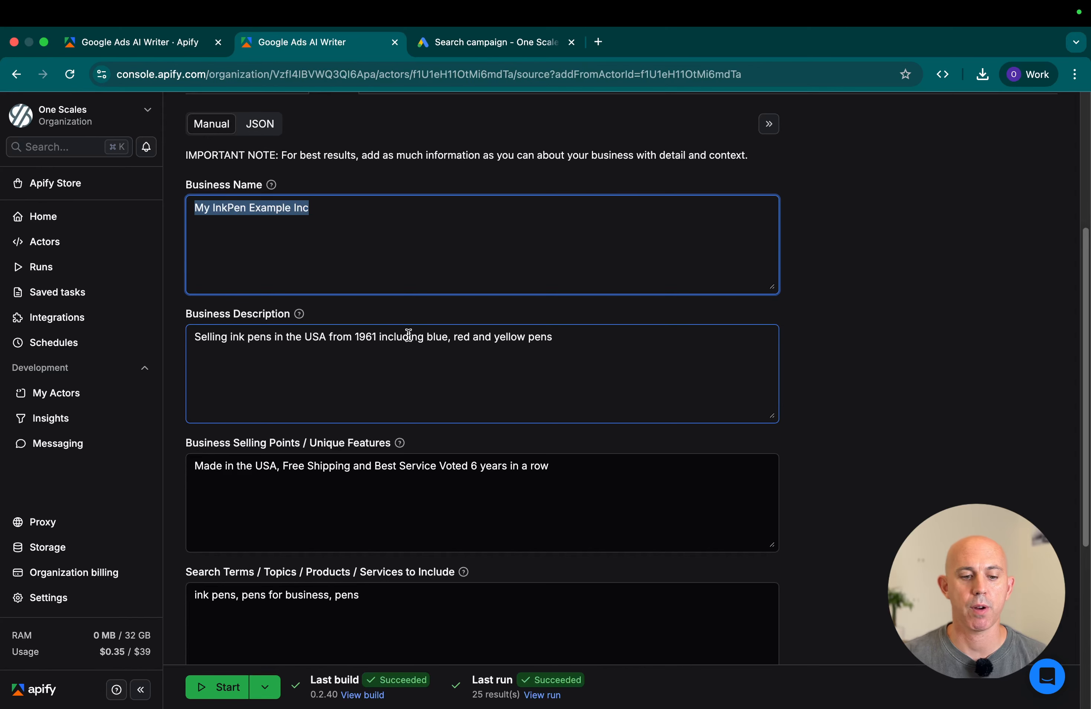
scroll(856, 408, "down", 2)
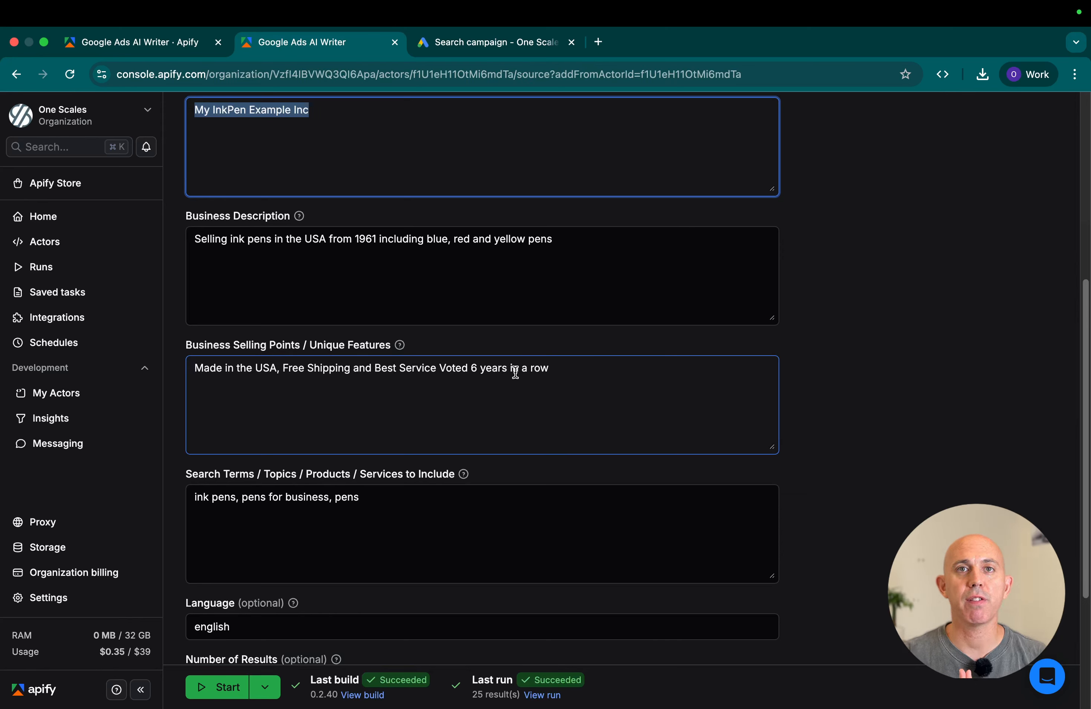
scroll(515, 372, "down", 3)
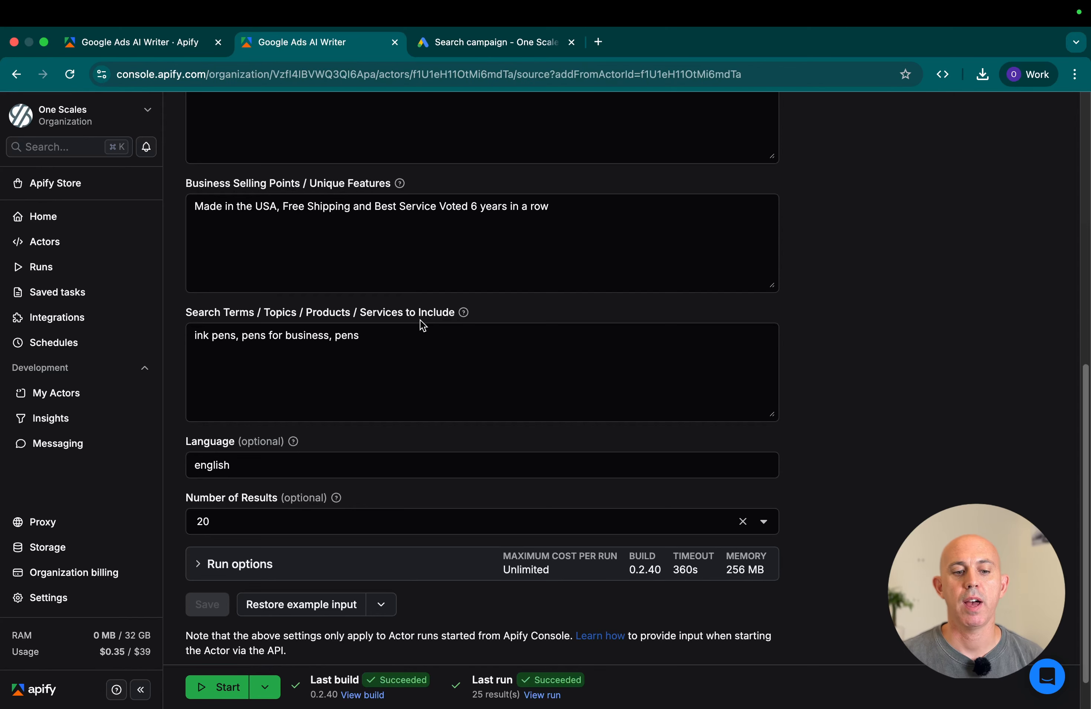
left_click(510, 341)
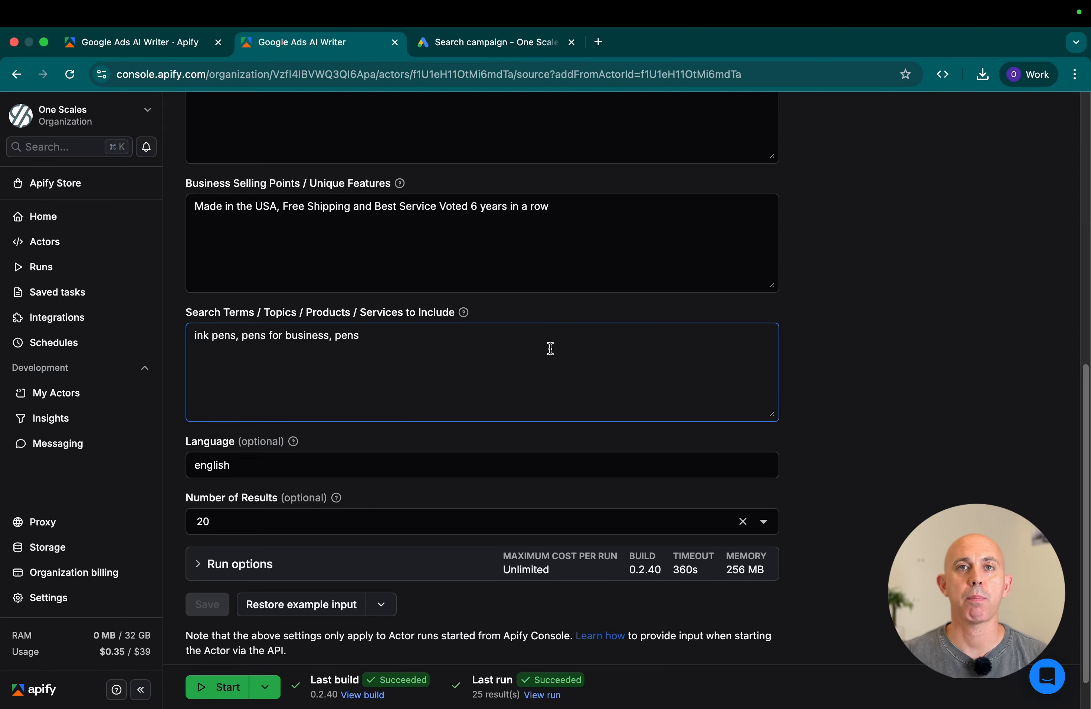
left_click(866, 362)
scroll(866, 362, "down", 2)
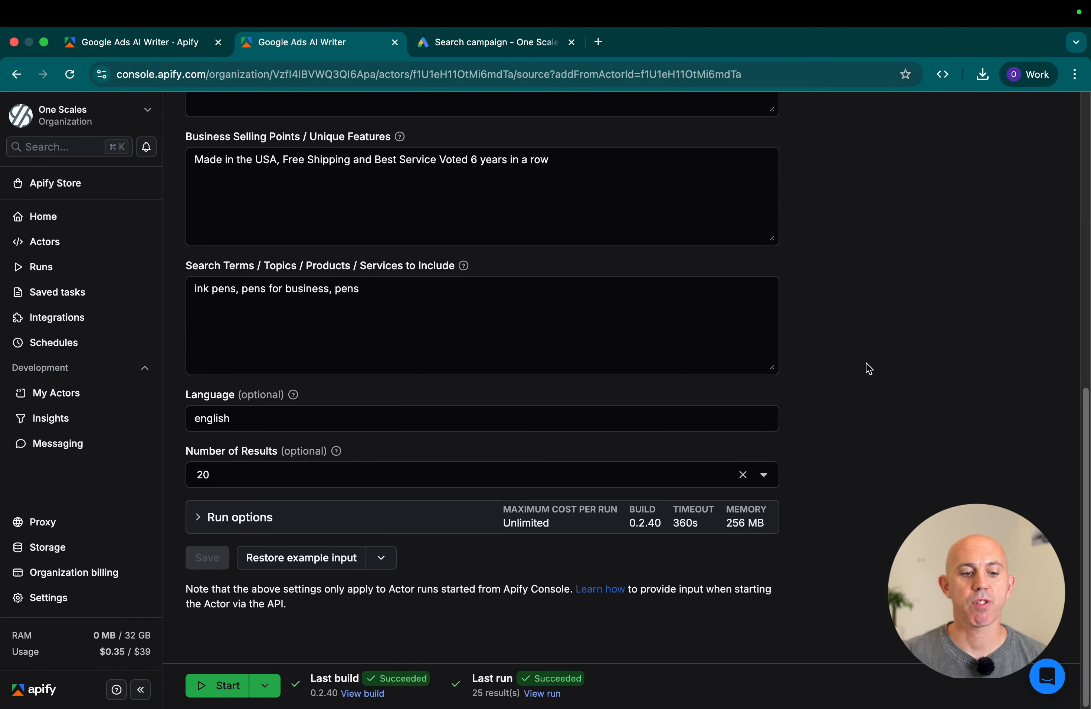
Step: Check the language and number-of-results options, keep english and 20, and run the actor
left_click(319, 415)
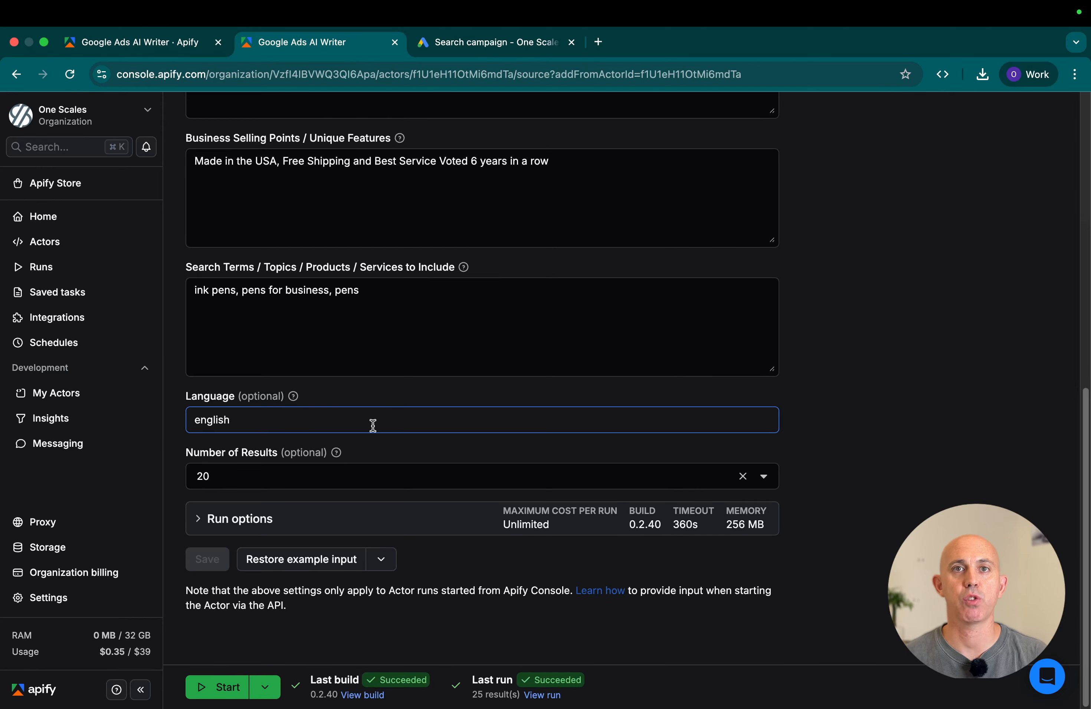
left_click(424, 479)
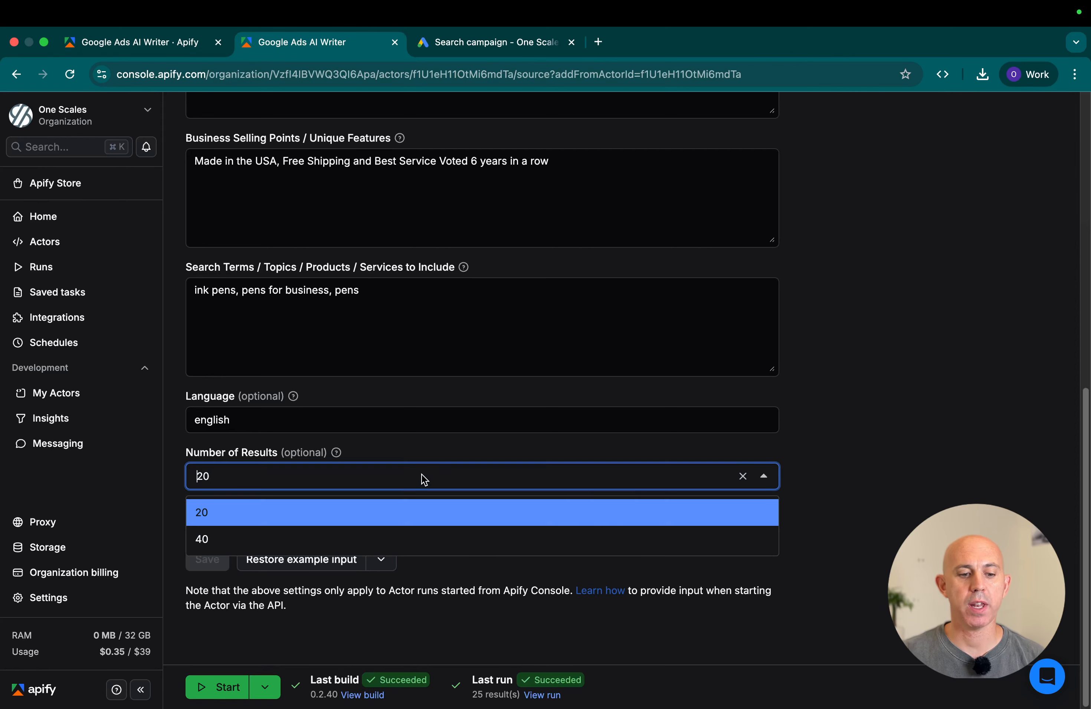
left_click(872, 442)
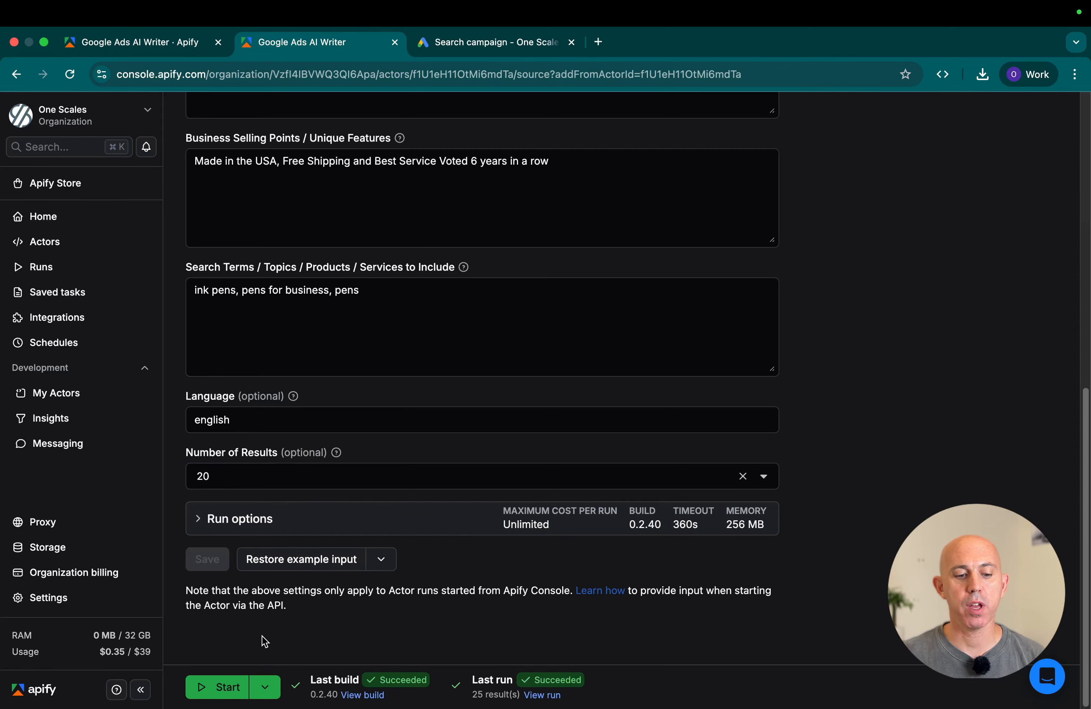
left_click(220, 688)
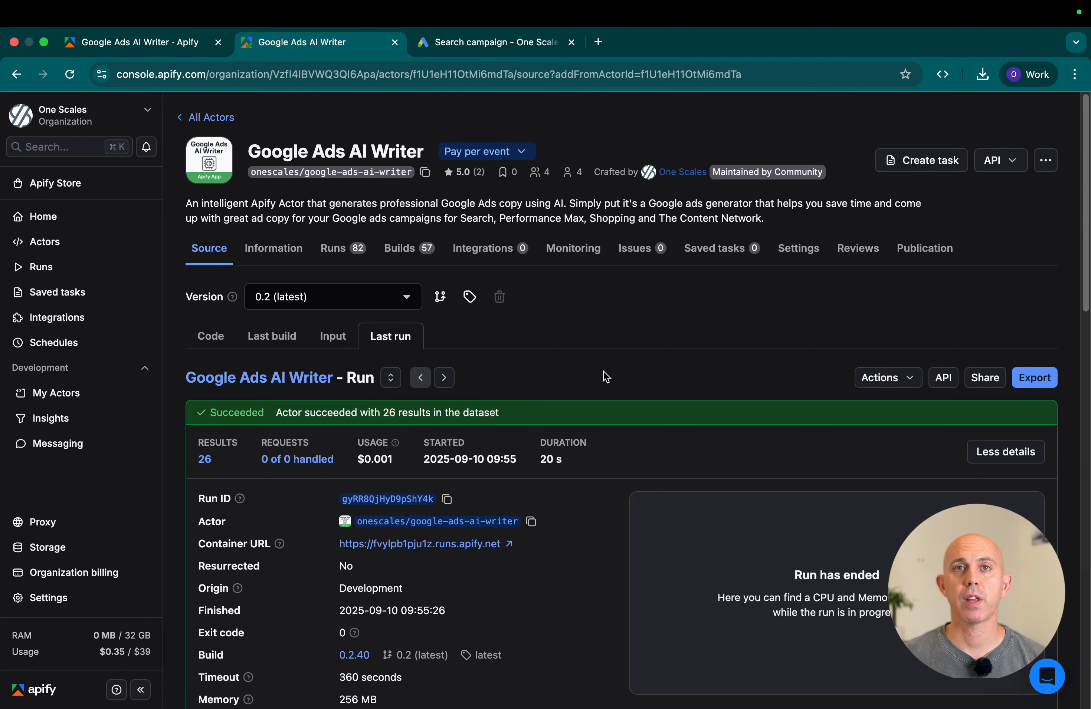
Step: Look over the generated headlines and descriptions, and download the run's dataset as CSV with all fields
scroll(604, 377, "down", 12)
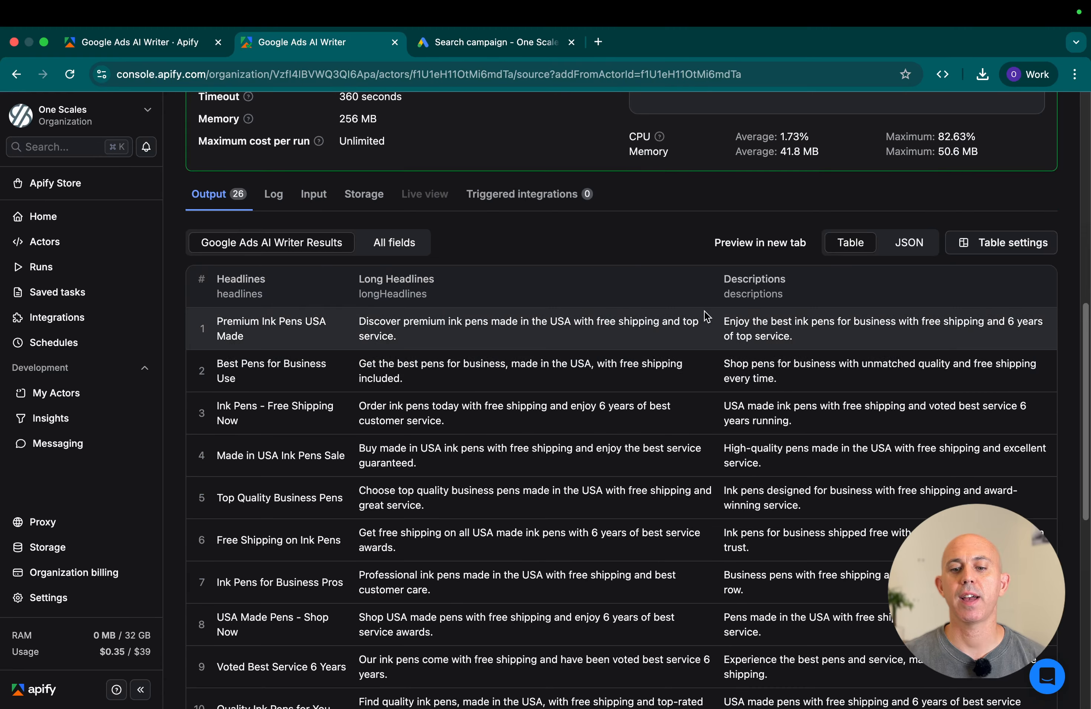
scroll(787, 318, "down", 2)
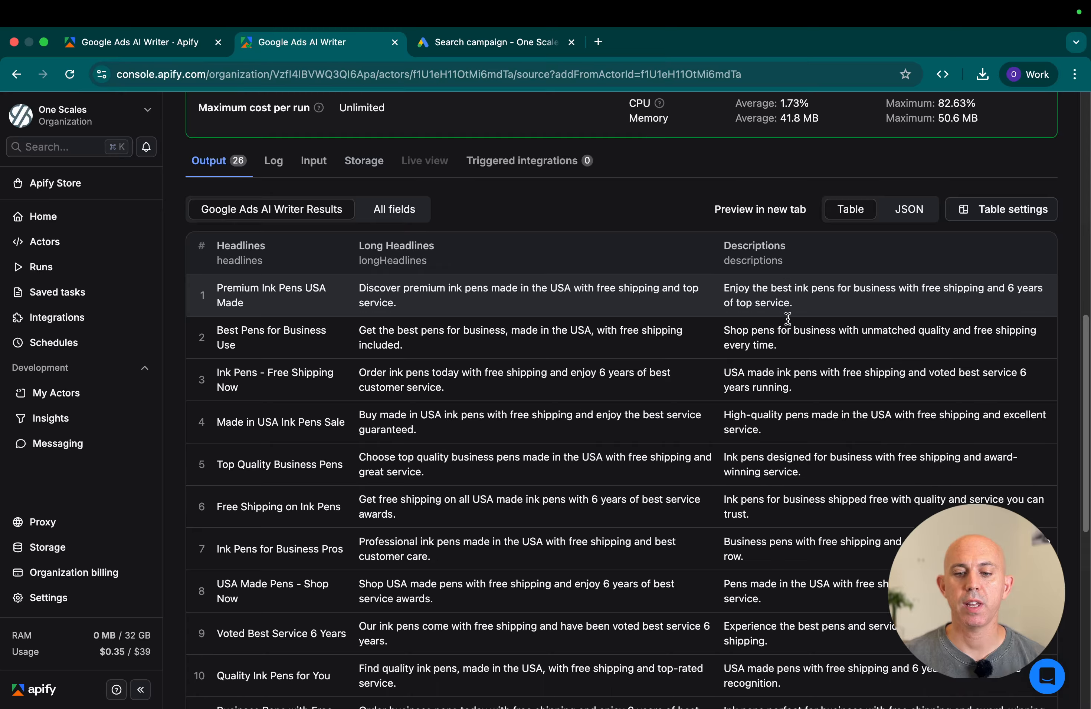
scroll(787, 318, "up", 20)
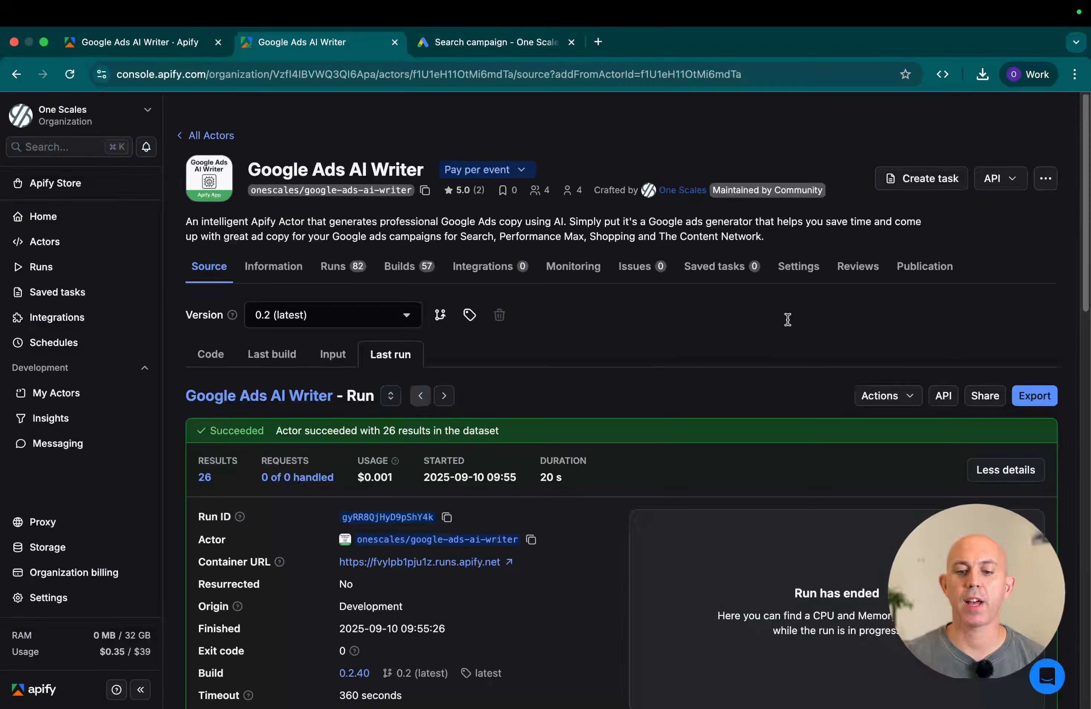
left_click(1044, 380)
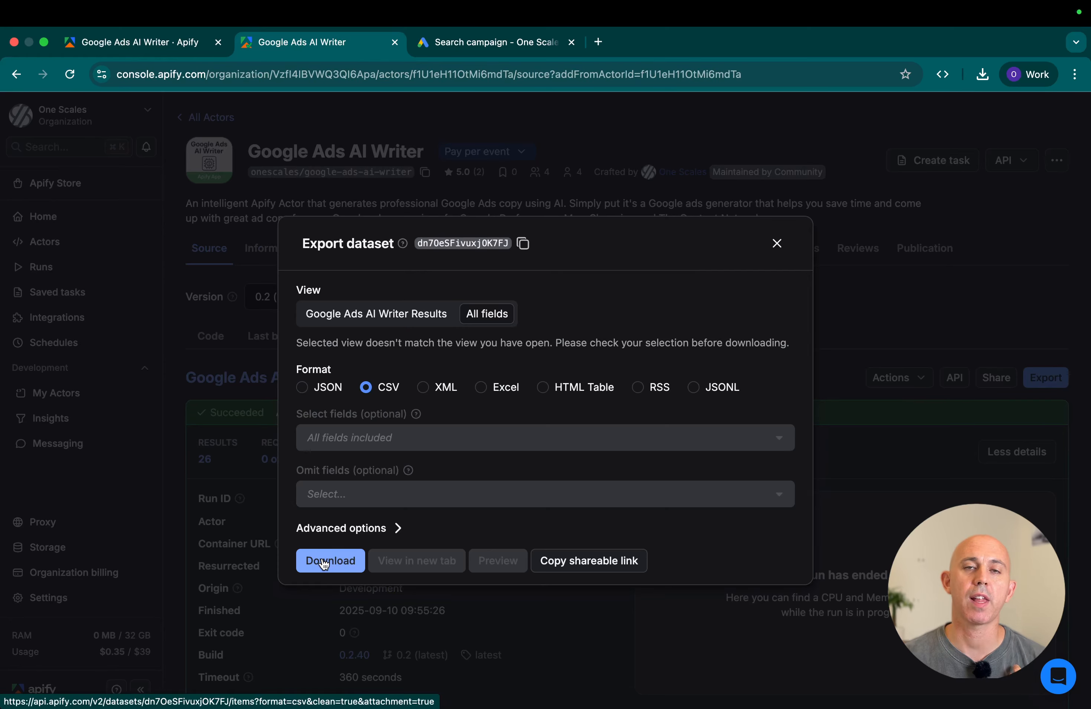
left_click(324, 562)
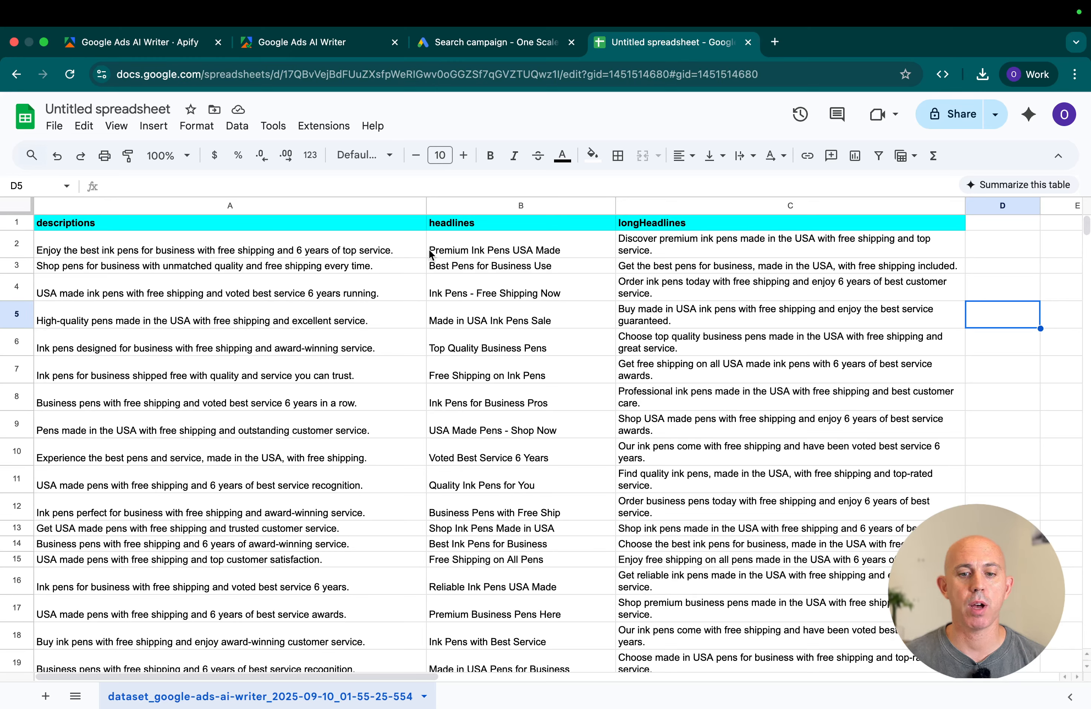
Step: Copy "Premium Ink Pens USA Made" from spreadsheet cell B2 into the first headline of the Google Ads search ad
left_click(454, 251)
key("cmd+c")
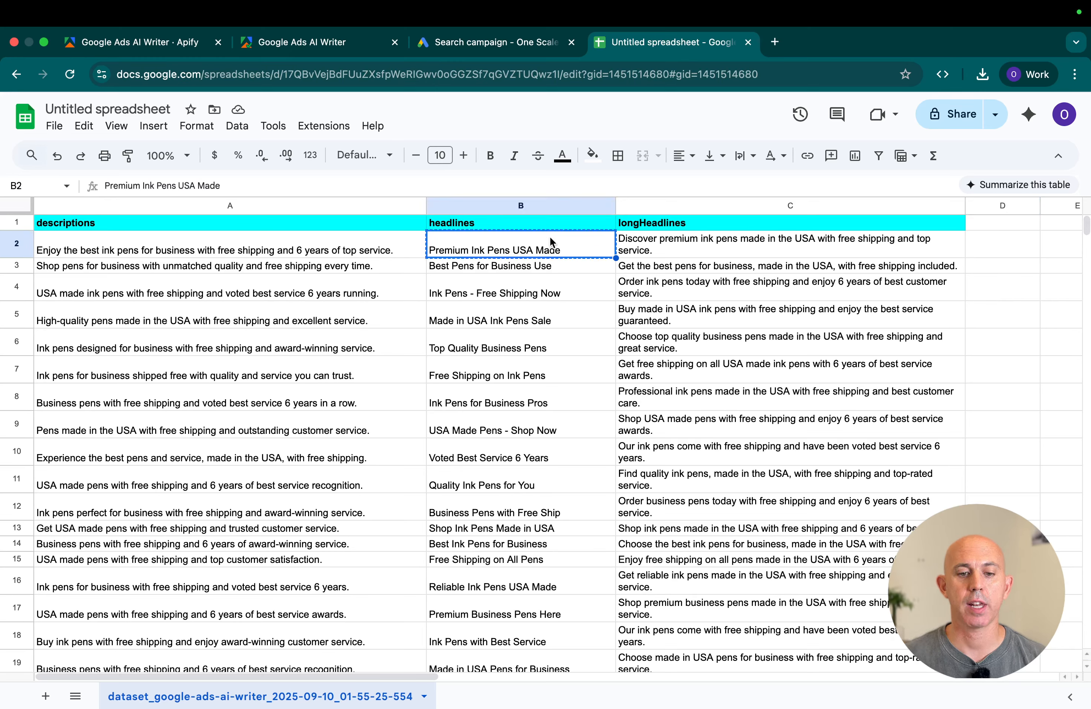
left_click(496, 43)
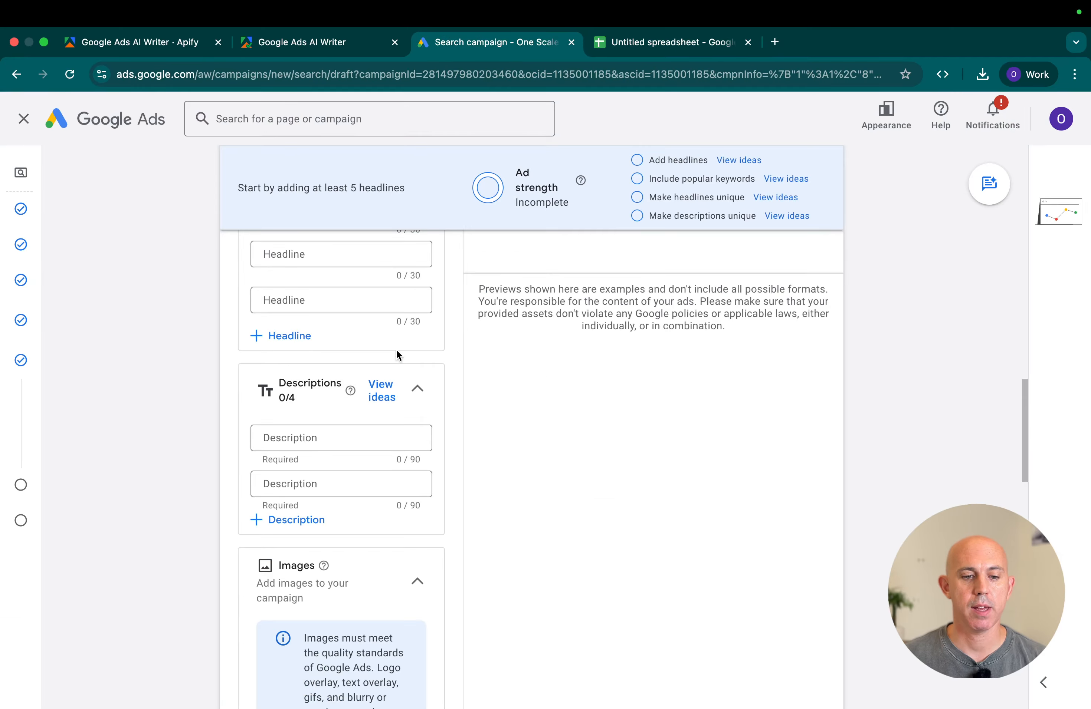
scroll(394, 369, "up", 3)
scroll(391, 392, "up", 3)
left_click(332, 373)
key("cmd+v")
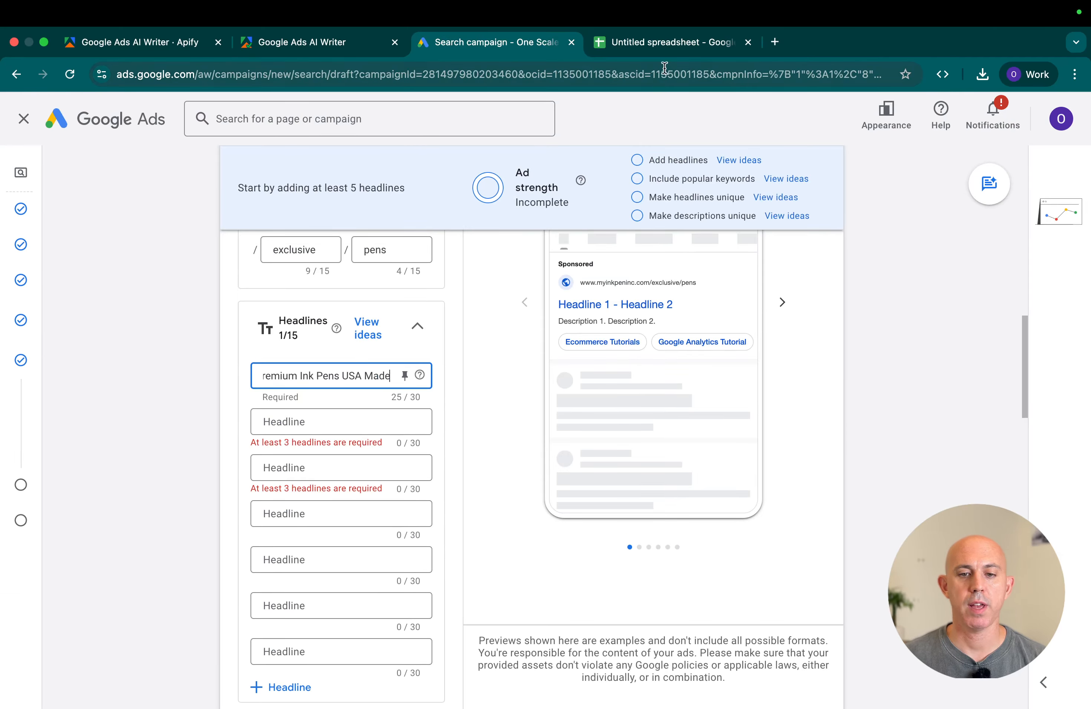
Step: Copy "Best Pens for Business Use" from spreadsheet cell B3 into the ad's second headline
left_click(663, 42)
left_click(481, 267)
key("cmd+c")
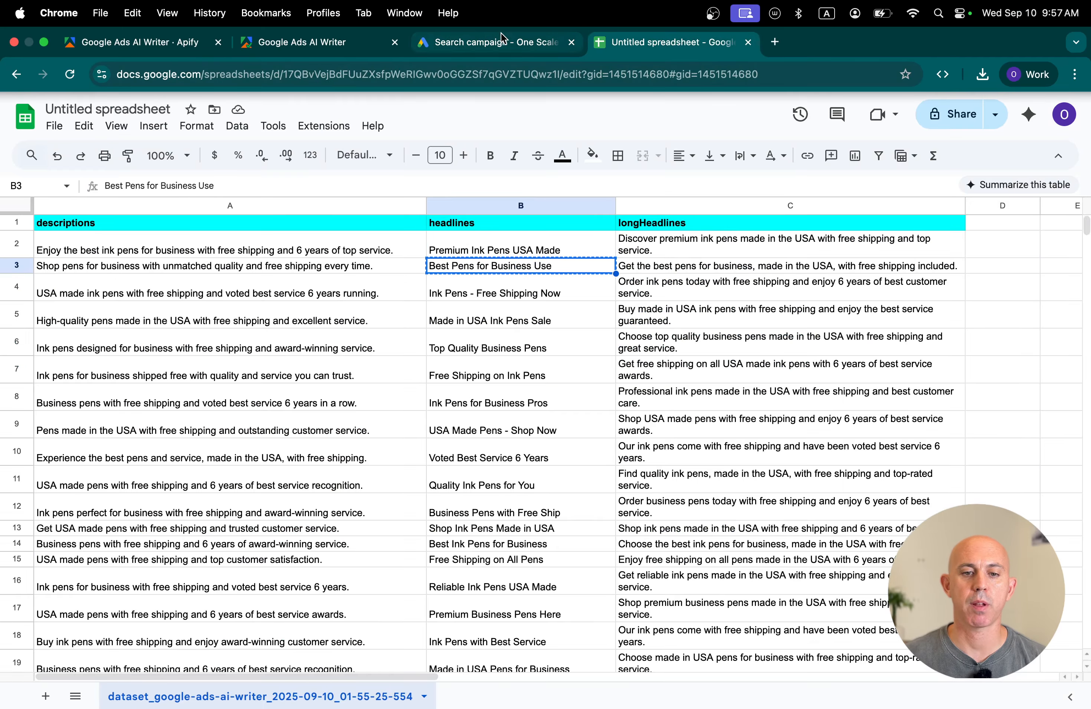
left_click(498, 41)
left_click(341, 422)
key("cmd+v")
Step: Copy "Ink Pens - Free Shipping Now" from spreadsheet cell B4 into the ad's third headline
left_click(635, 44)
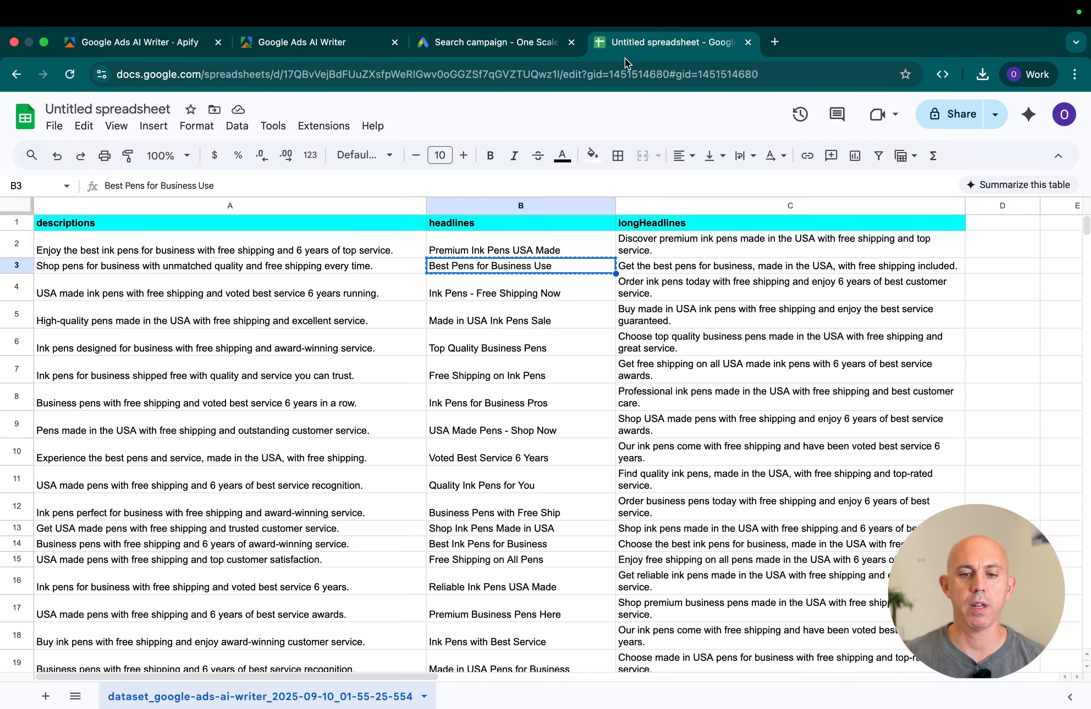
left_click(459, 290)
key("cmd+c")
left_click(497, 42)
left_click(339, 466)
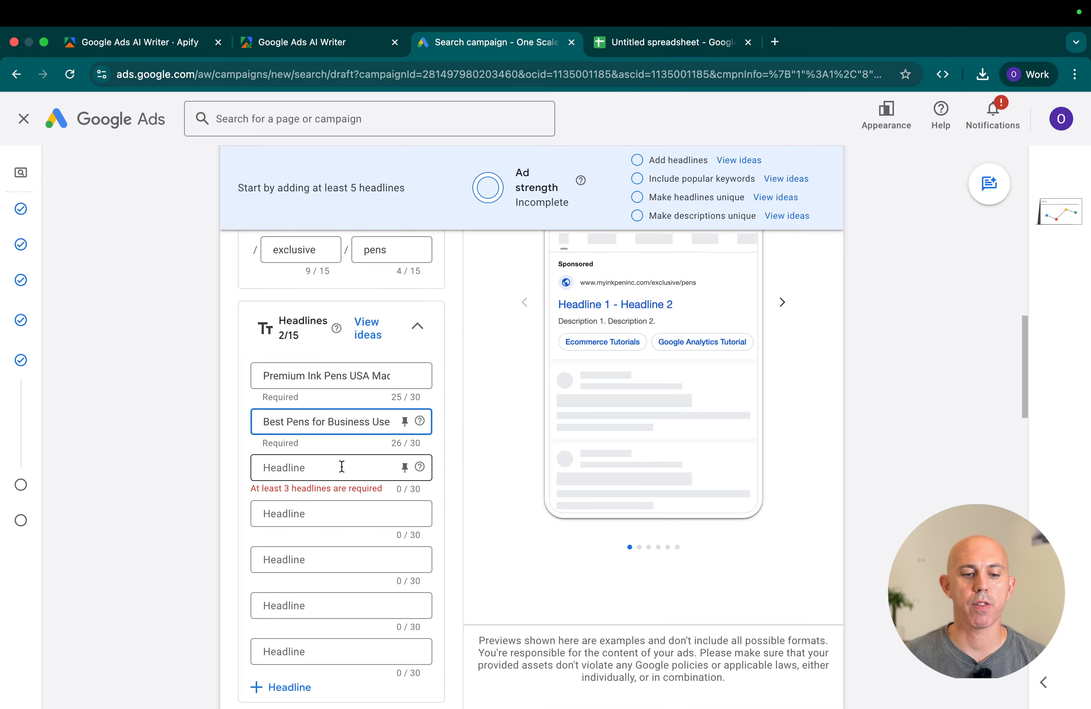
key("cmd+v")
Step: Copy "Enjoy the best ink pens for business with free shipping and 6 years of top service." from cell A2 into the ad's first description
left_click(645, 46)
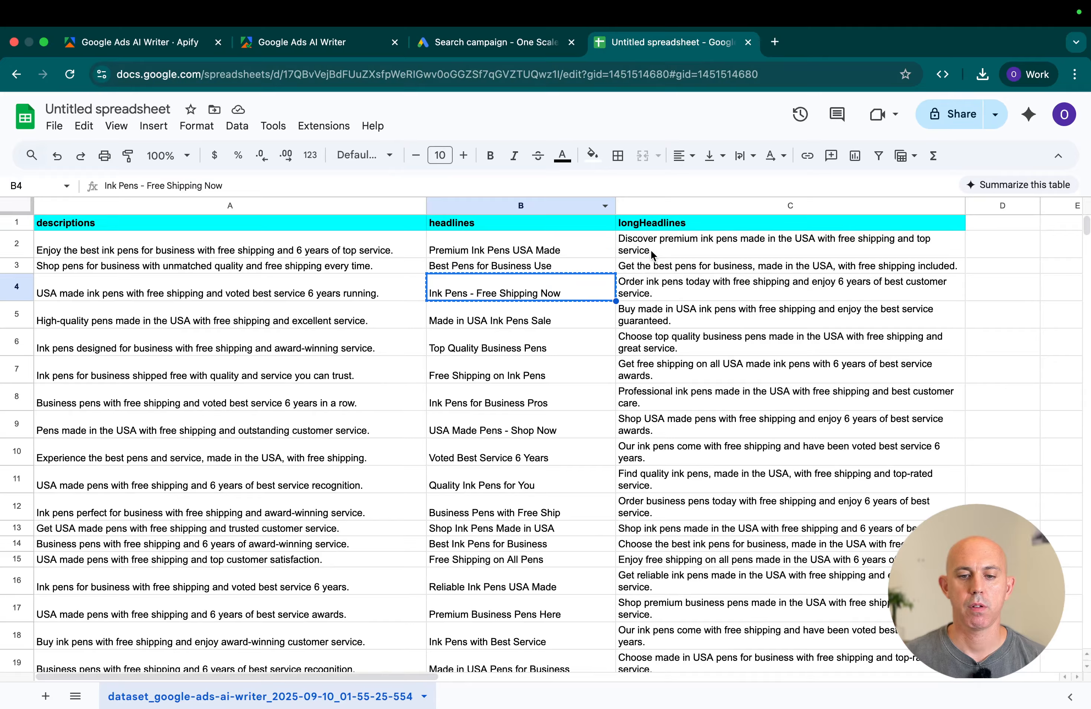
left_click(534, 55)
scroll(467, 396, "down", 5)
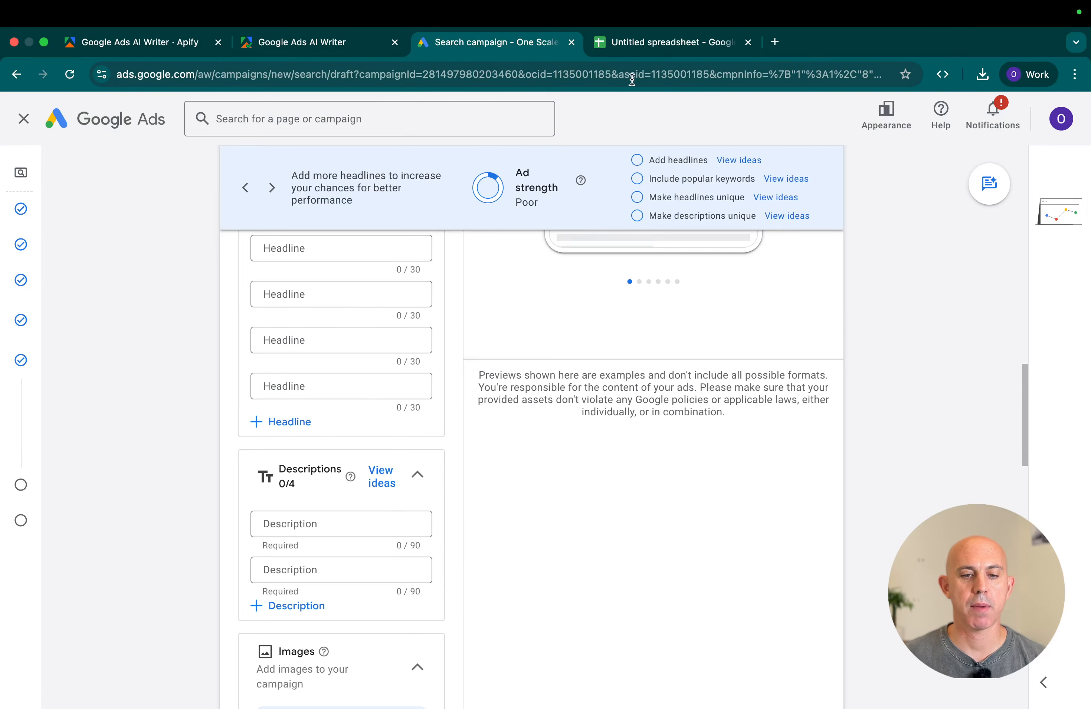
left_click(639, 41)
left_click(349, 249)
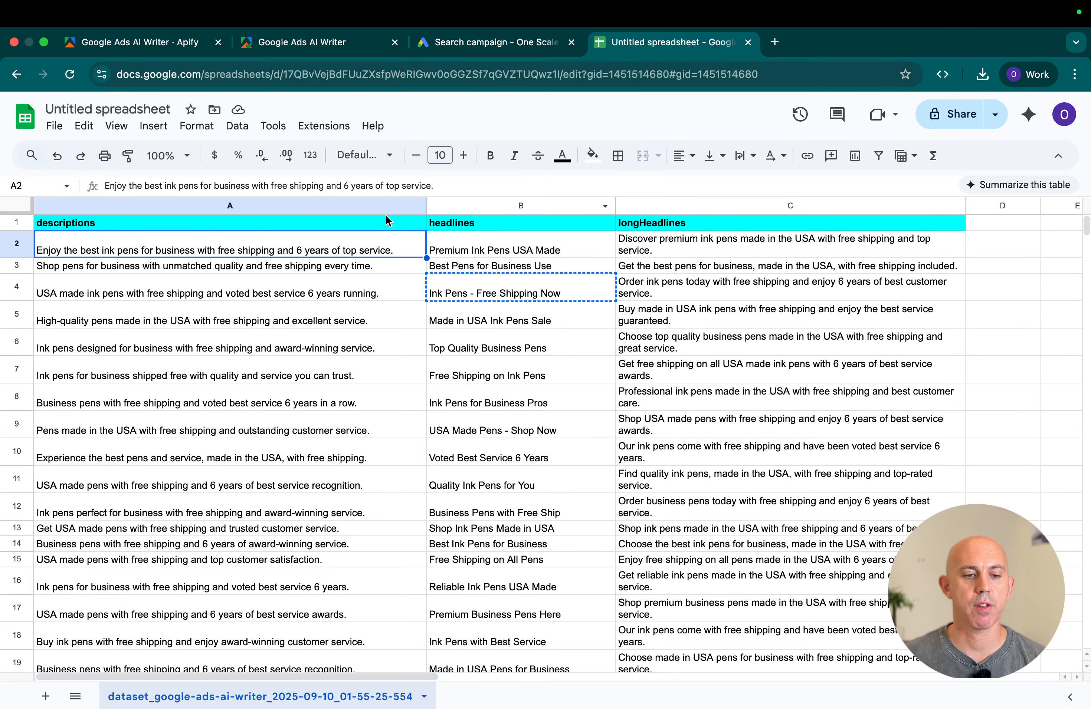
key("cmd+c")
left_click(511, 52)
left_click(344, 524)
key("super+v")
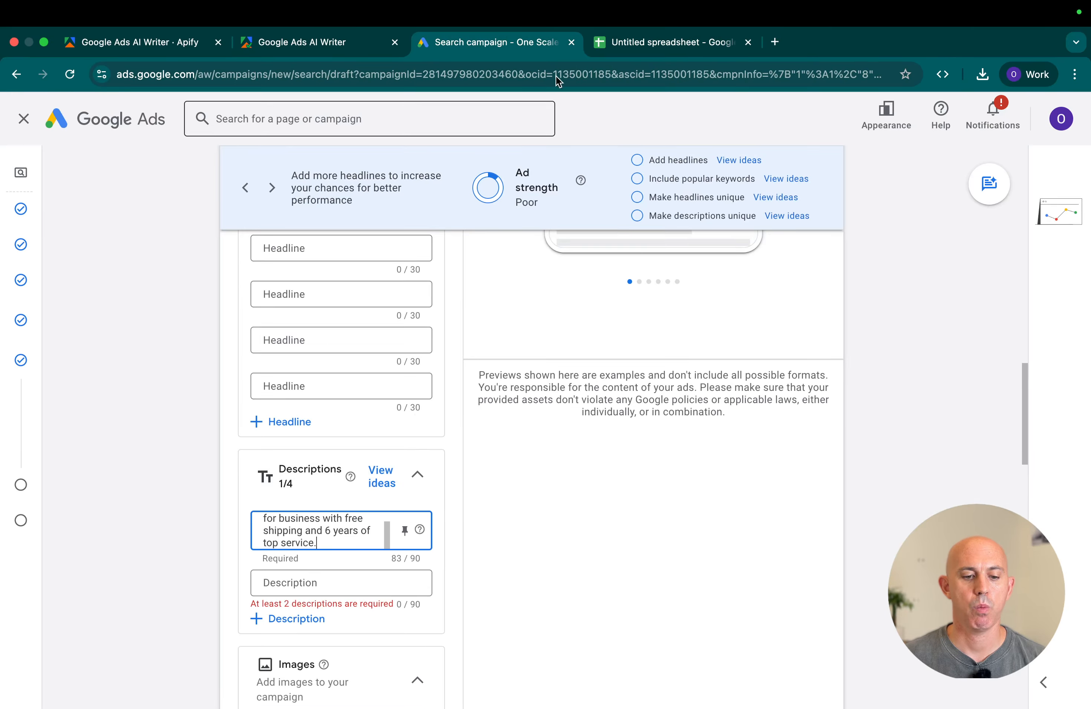
Step: Copy "Shop pens for business with unmatched quality and free shipping every time." from cell A3 into the ad's second description
left_click(615, 44)
left_click(312, 266)
key("super+c")
left_click(467, 55)
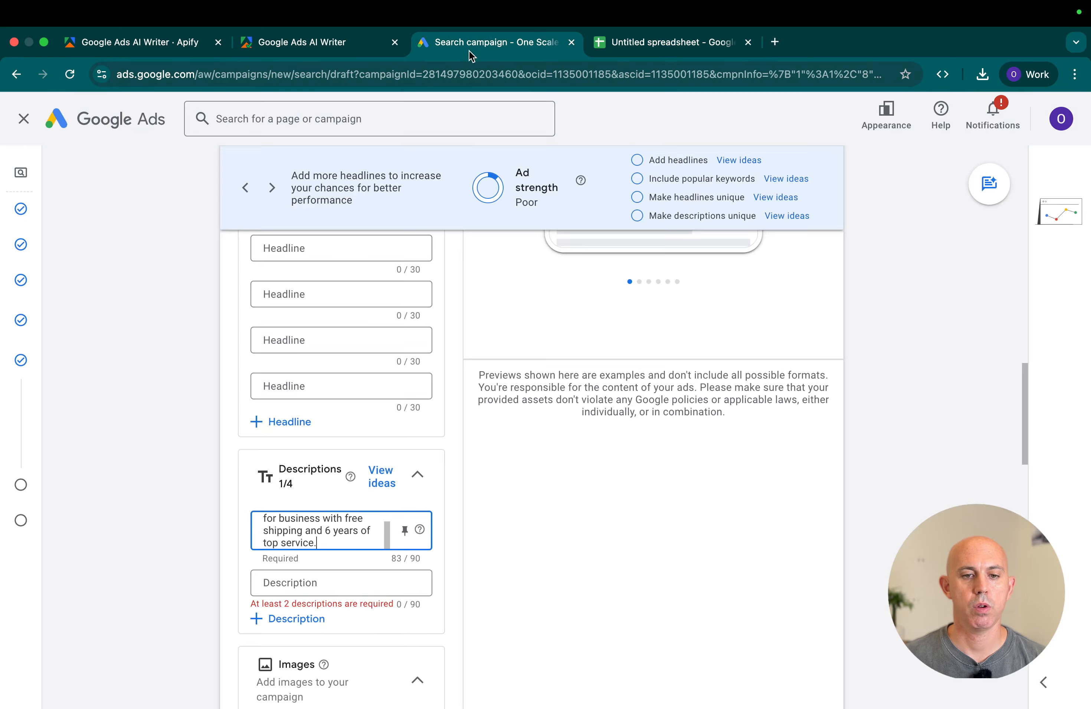
left_click(341, 583)
key("super+v")
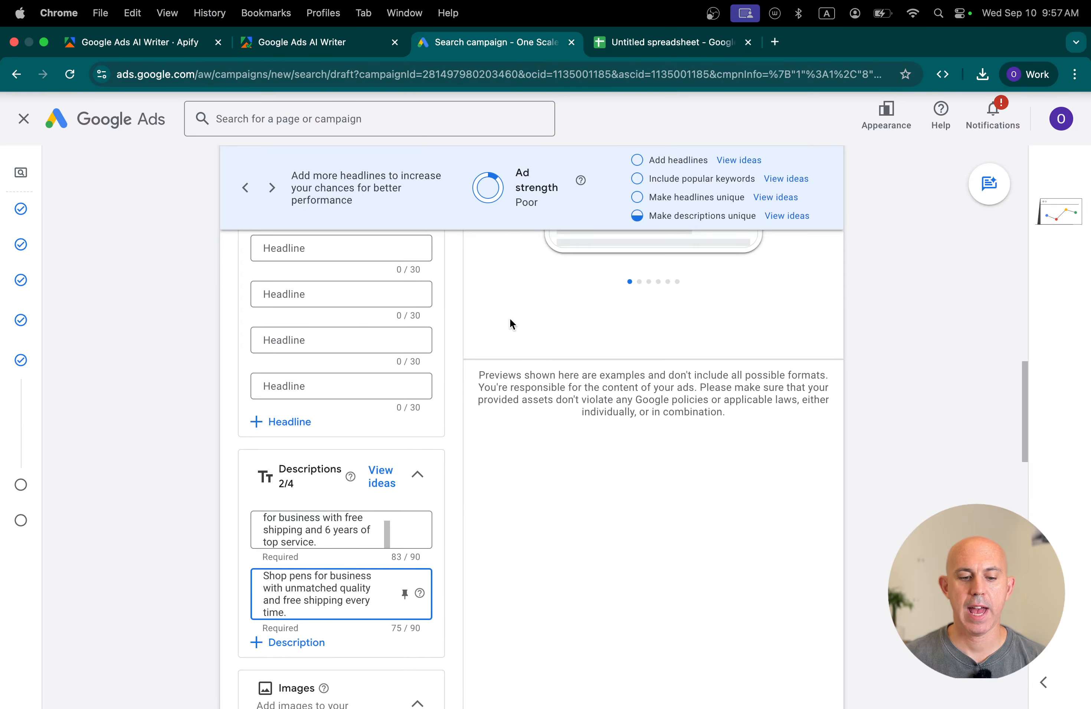
Step: Add two more empty description fields to the search ad
scroll(349, 547, "down", 2)
left_click(316, 556)
scroll(322, 571, "down", 1)
left_click(315, 578)
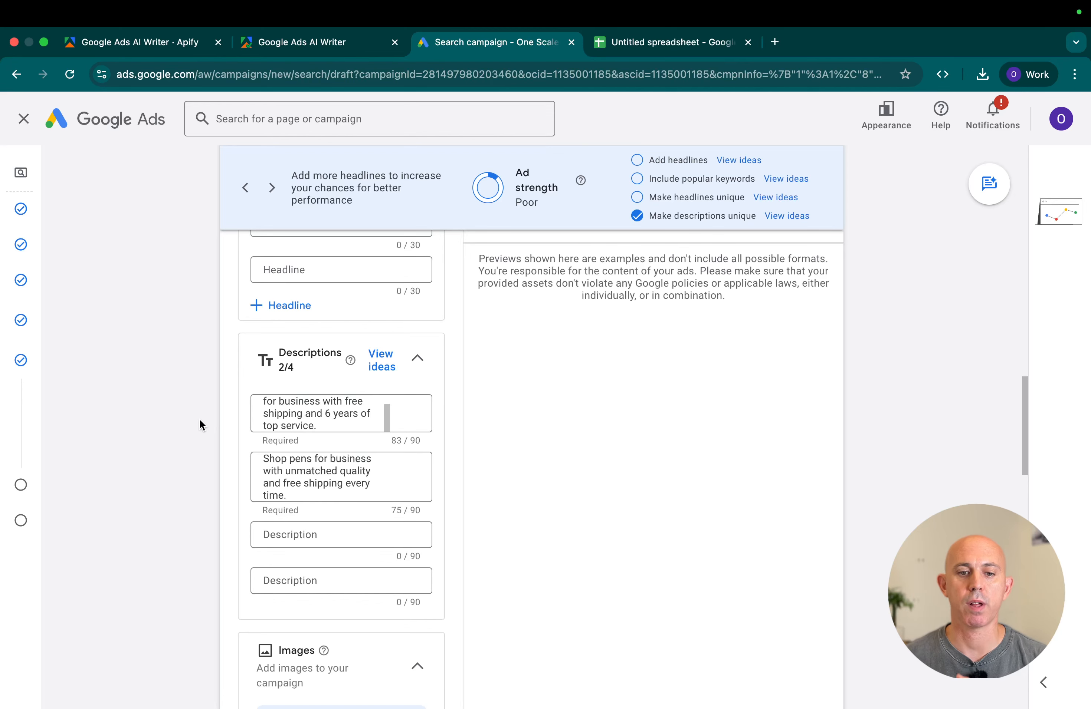
Step: Switch back to the public Google Ads AI Writer page on Apify
left_click(169, 43)
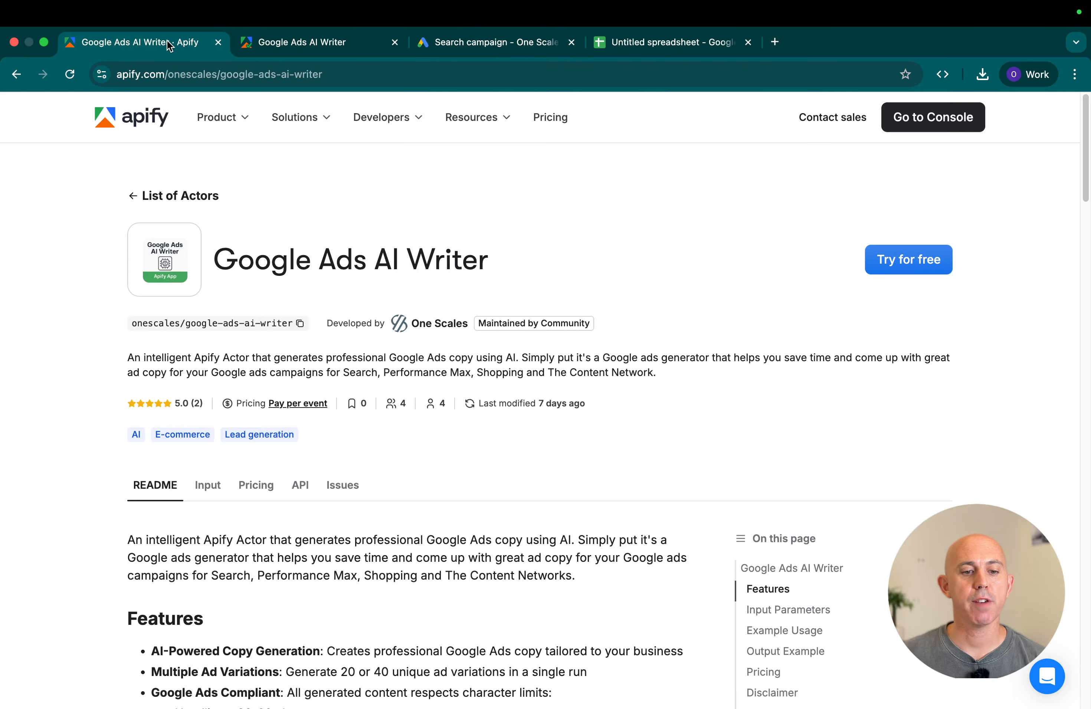